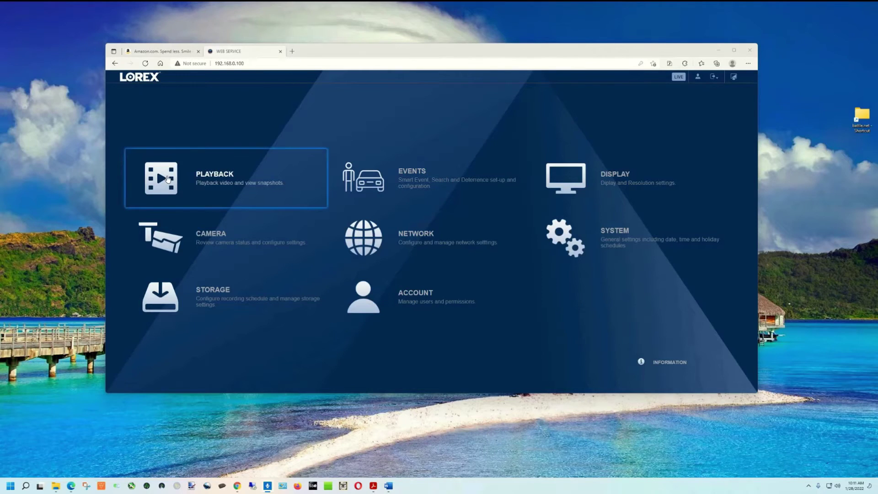
Step: Open Playback, swap the backyard camera for Front Door, and load its January 28, 2022 footage
left_click(167, 179)
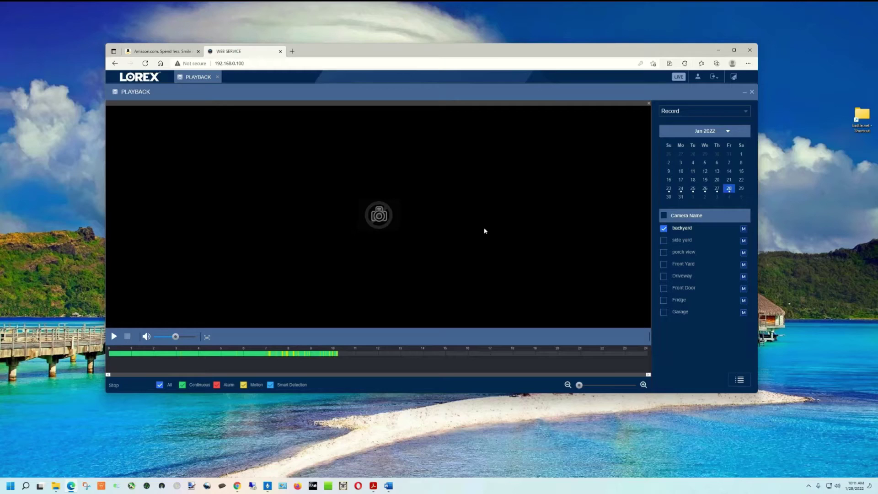
left_click(663, 228)
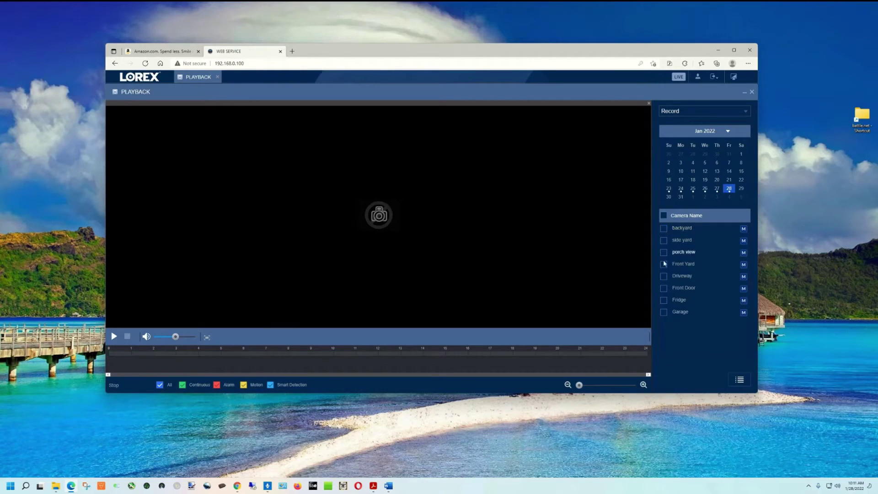
left_click(663, 289)
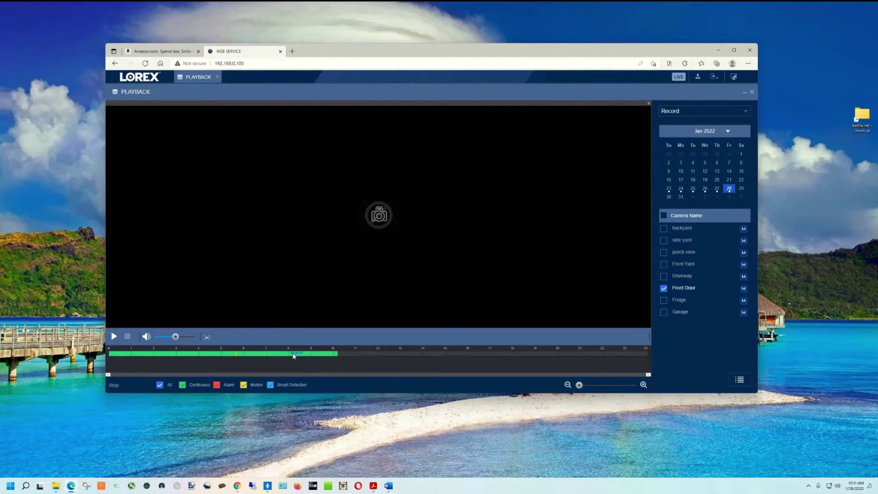
left_click(308, 354)
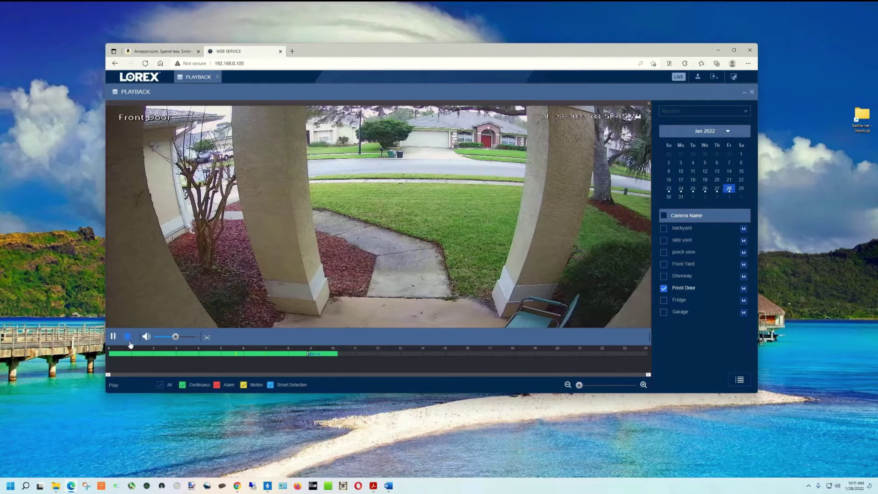
Step: Seek the Front Door recording to several timeline points, ending around the 10 o'clock mark
left_click(324, 357)
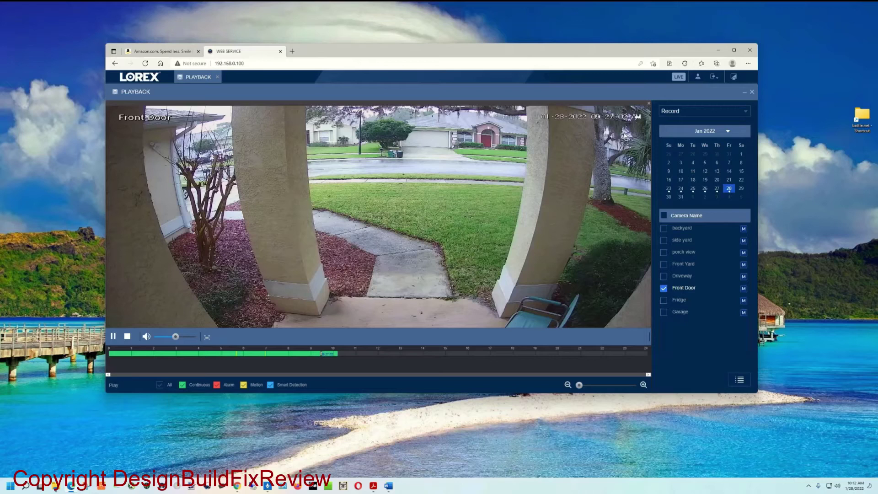
left_click(330, 355)
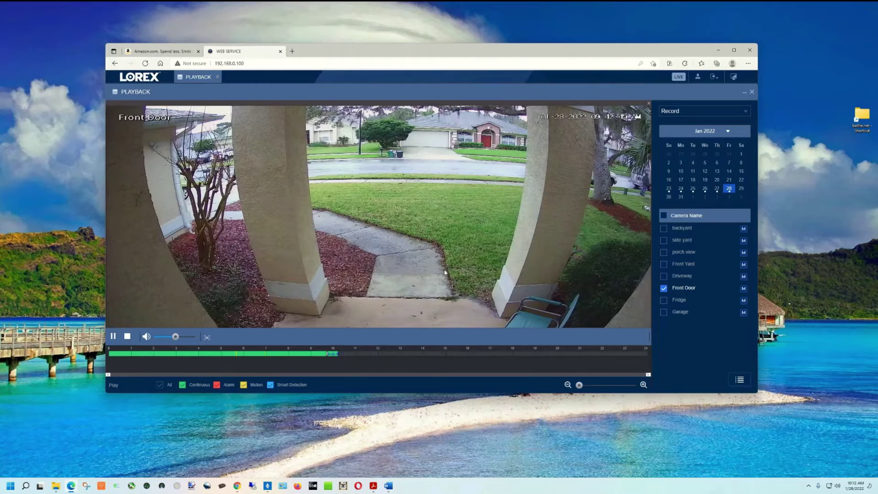
left_click(329, 355)
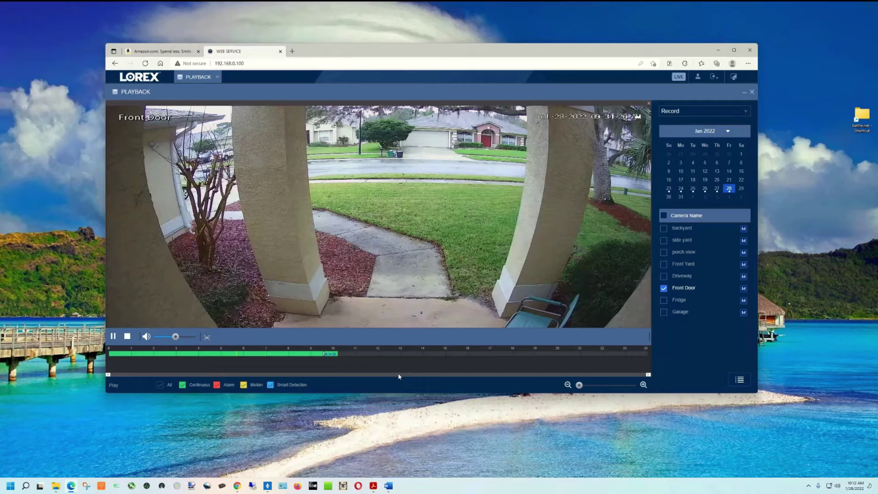
left_click(328, 356)
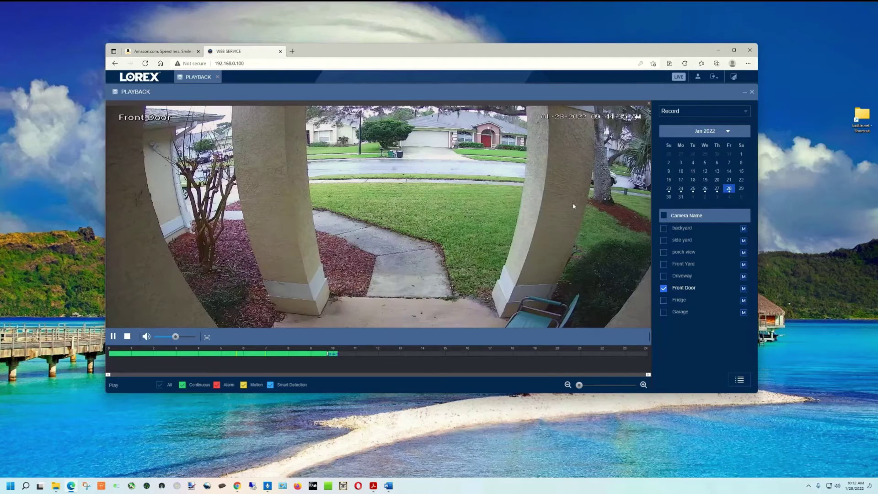
left_click(333, 355)
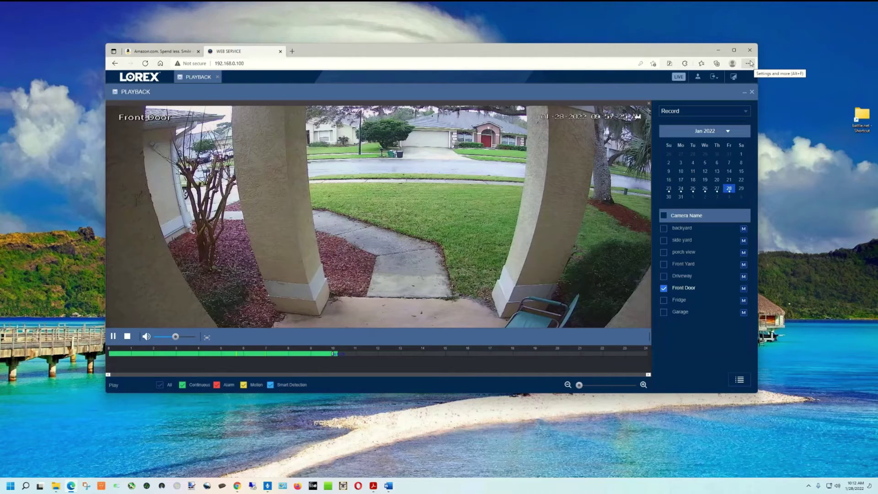
Step: Set 'Allow sites to be reloaded in Internet Explorer mode' to Allow under Settings > Default browser
left_click(749, 64)
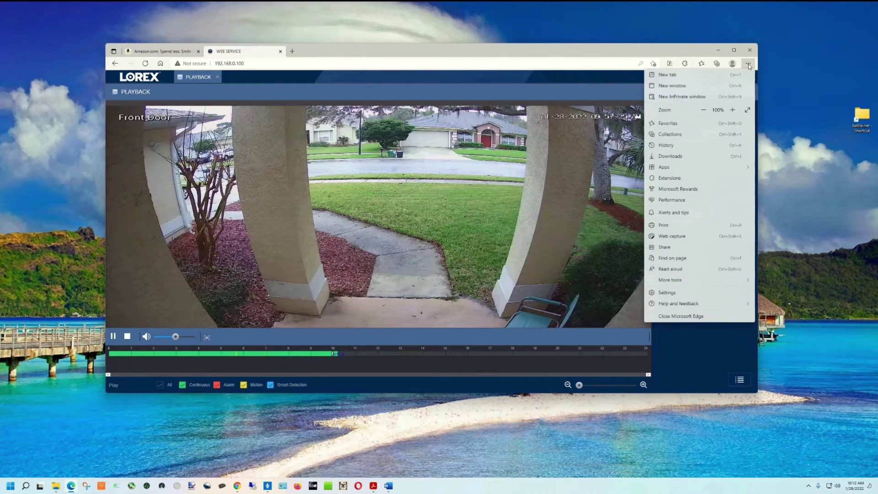
left_click(668, 292)
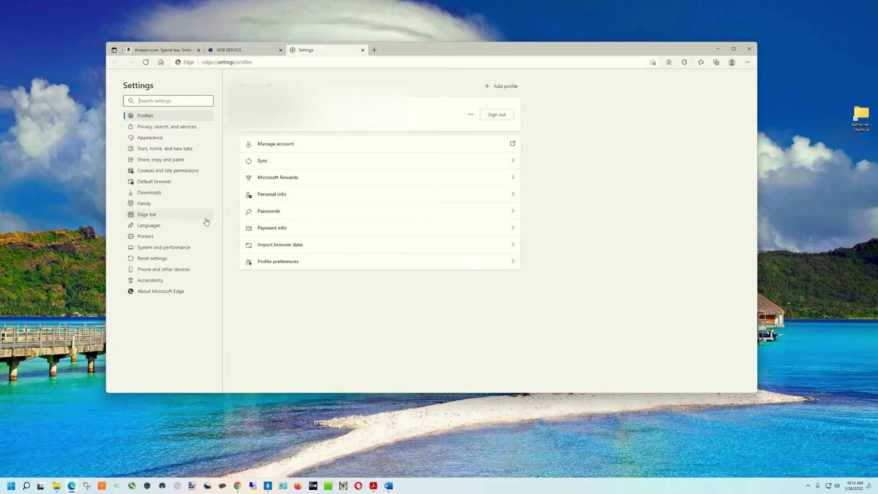
left_click(158, 183)
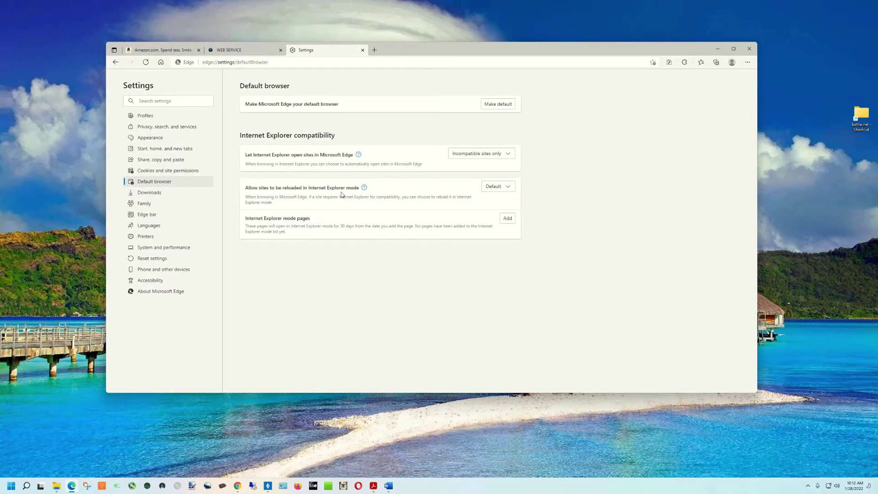
left_click(509, 187)
left_click(492, 209)
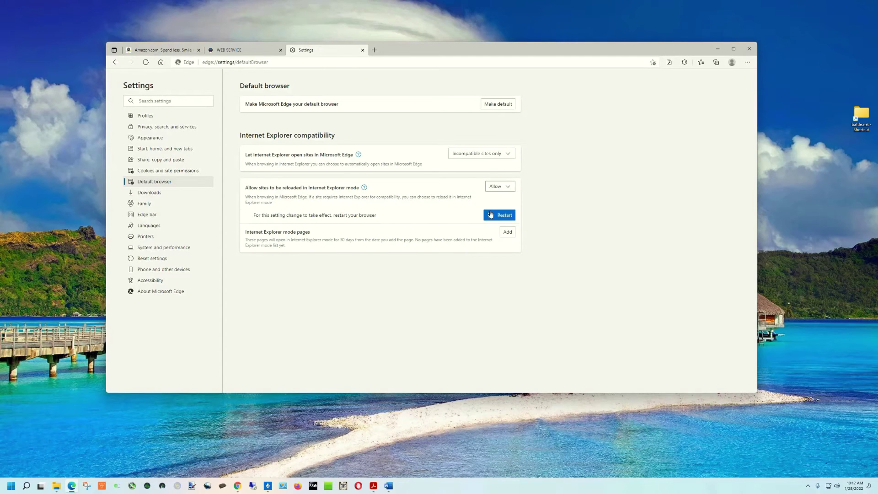
left_click(508, 233)
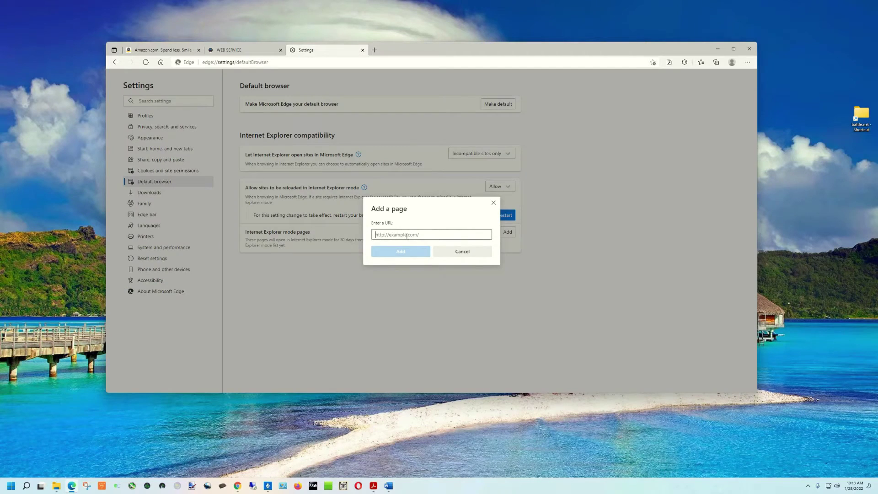
type("http://19")
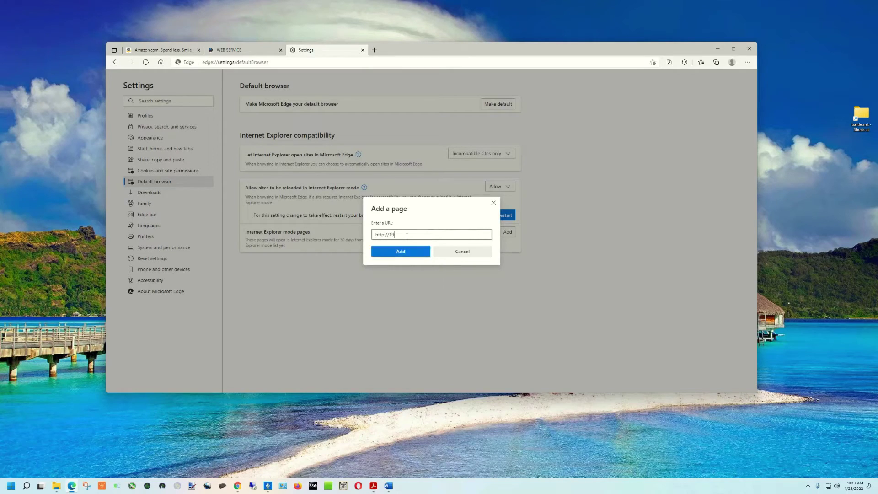
type("2.168.0.10")
left_click(401, 252)
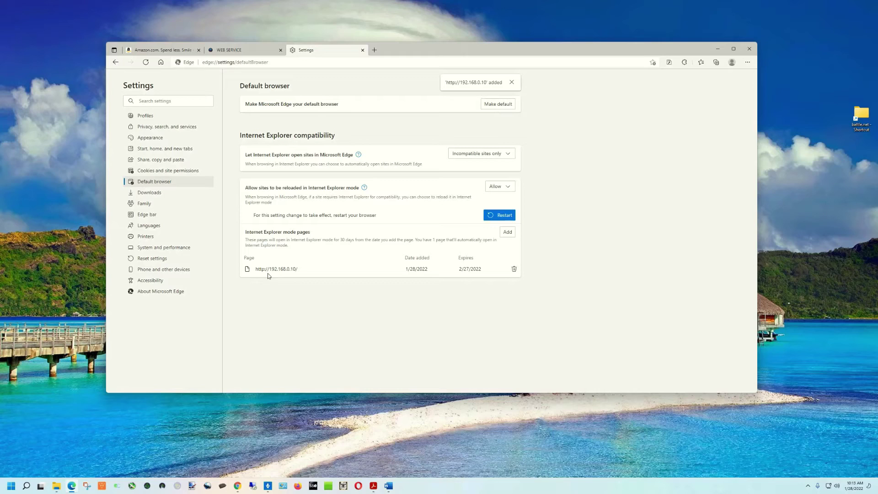
left_click(507, 234)
type("ht")
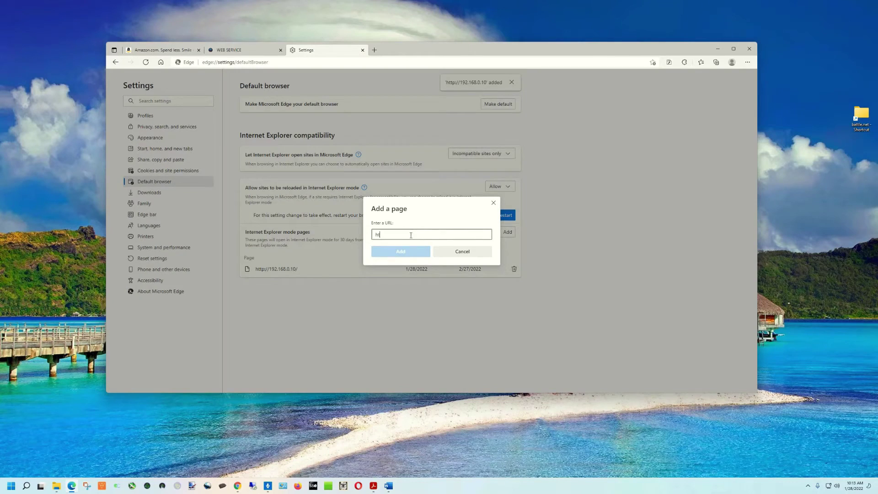
type("tps:")
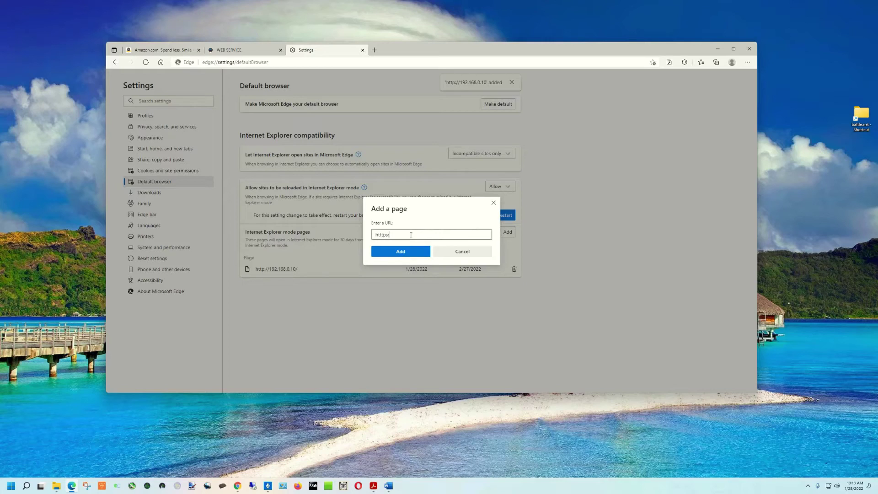
type("//192.168.0.100")
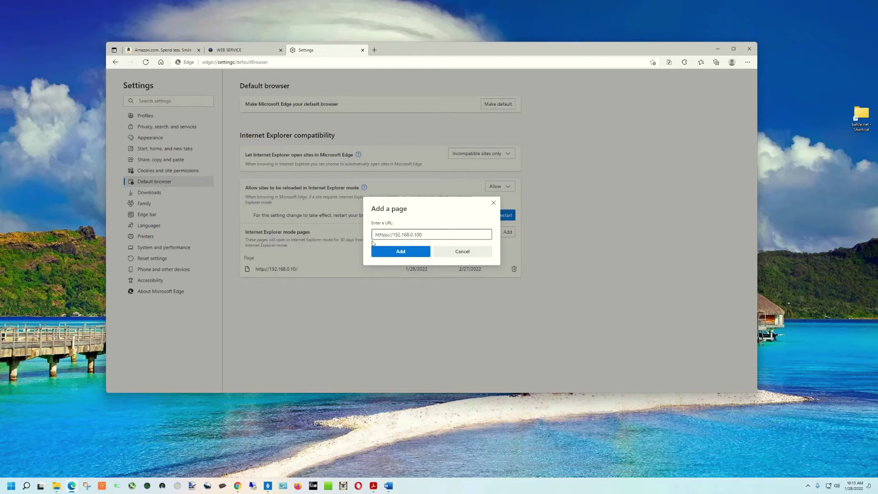
key("Home")
key("Right")
key("Delete")
left_click(407, 252)
left_click(401, 252)
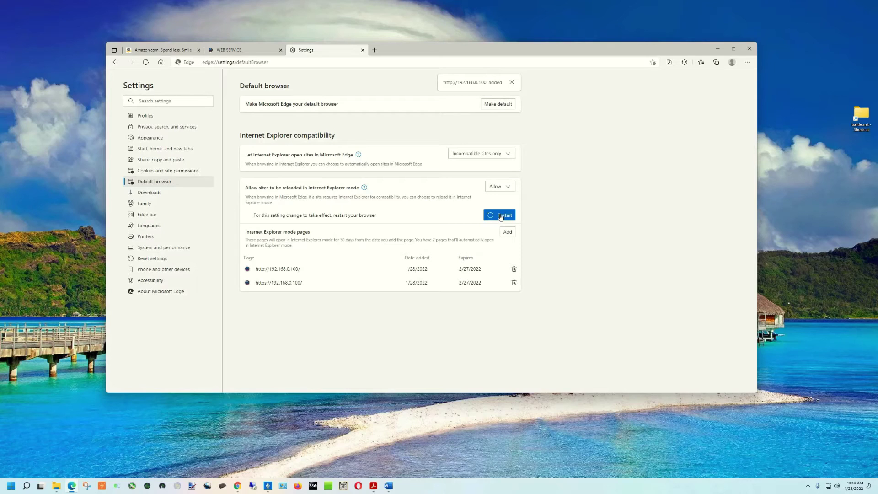
left_click(500, 216)
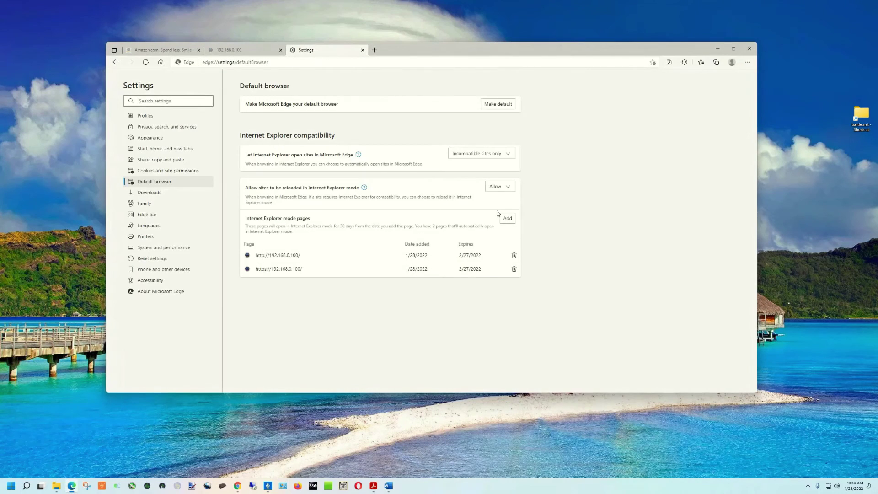
left_click(199, 50)
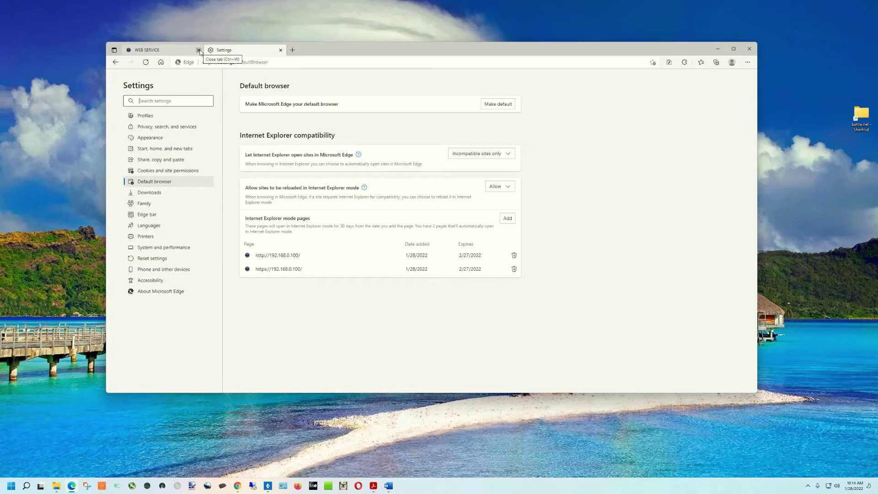
left_click(199, 50)
left_click(283, 64)
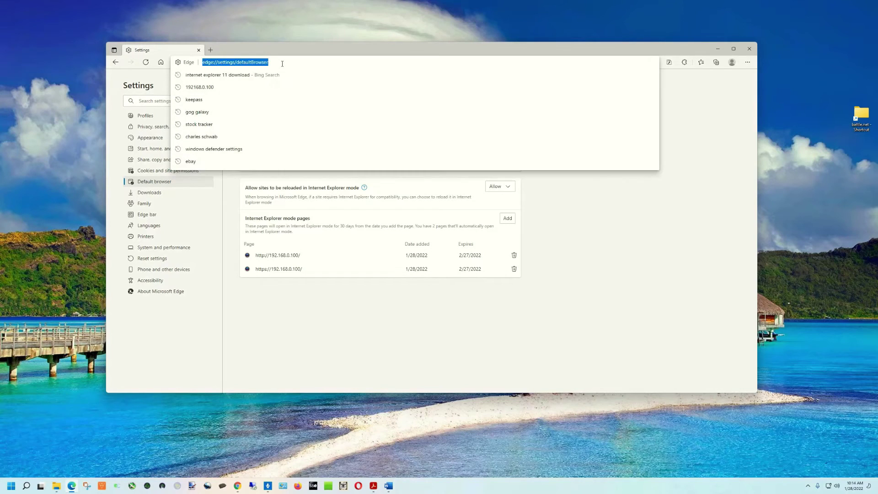
type("192")
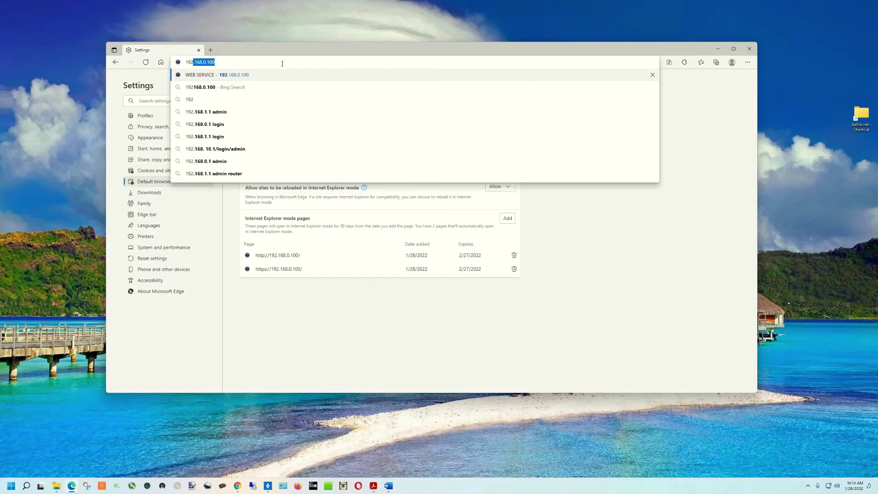
key("Left")
type("htt")
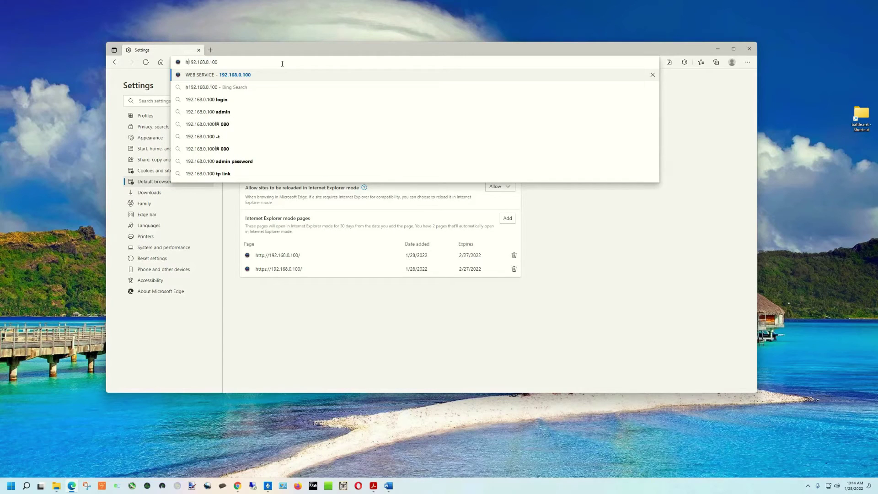
type("p://")
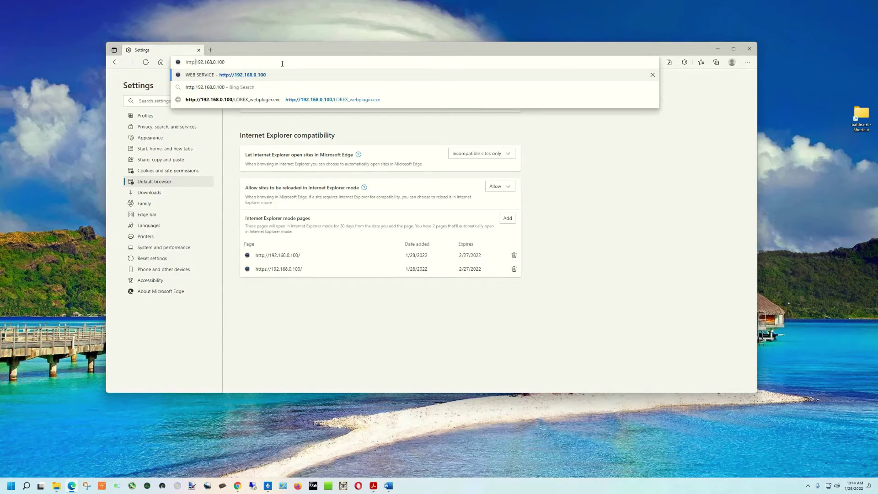
key("Return")
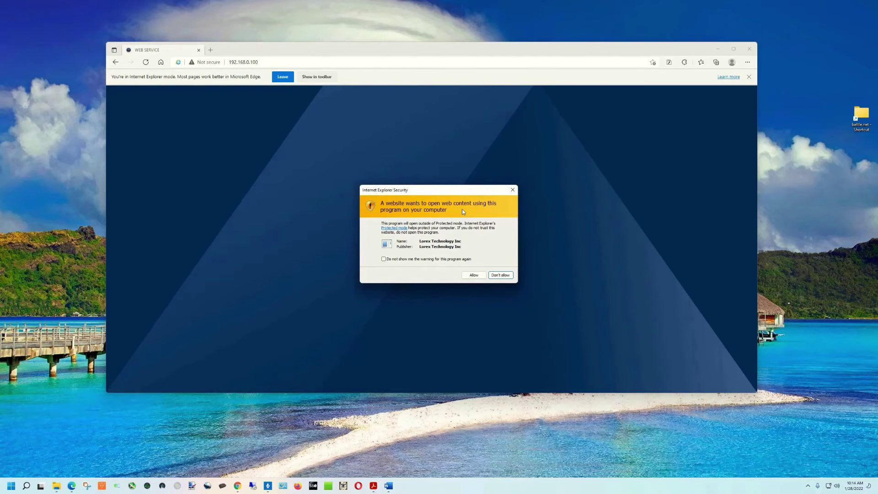
Step: Tick 'Do not show me the warning for this program again' and allow the Lorex plugin to run
left_click(385, 260)
left_click(474, 276)
left_click(475, 276)
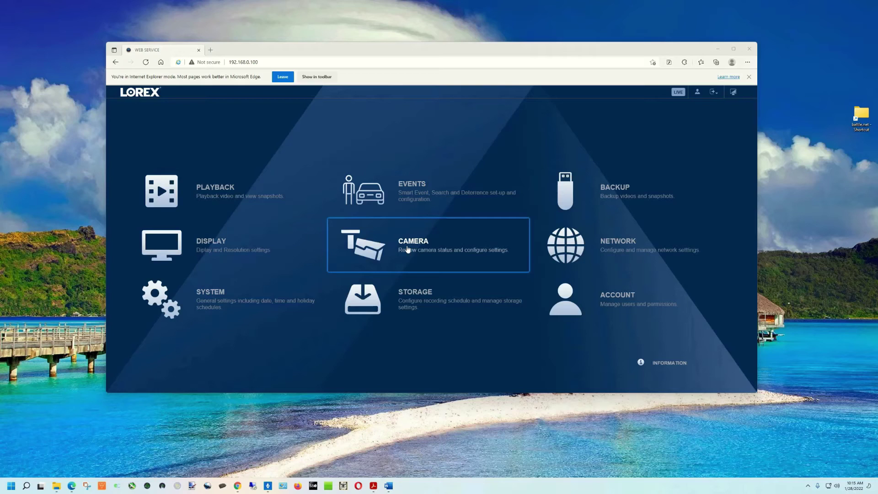
Step: Open the Playback page from the Lorex main menu
left_click(161, 193)
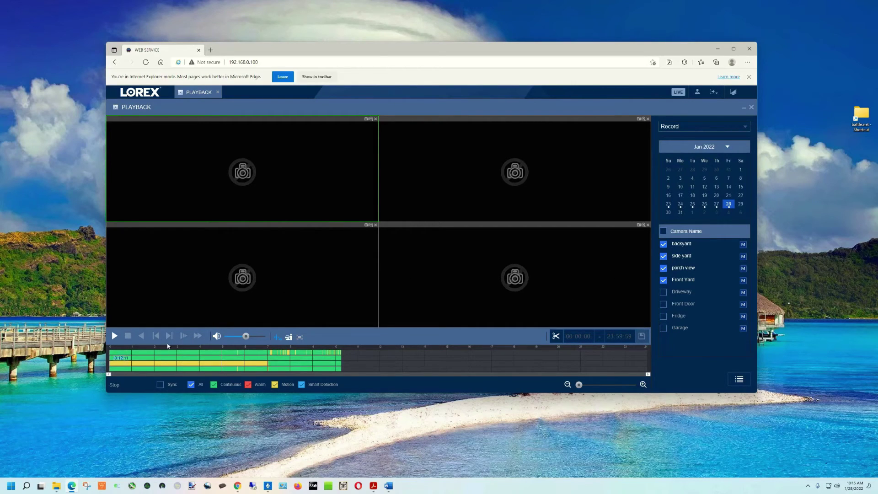
Step: Uncheck backyard, side yard, porch view and Front Yard, leaving only Front Door selected
left_click(664, 245)
left_click(665, 257)
left_click(664, 269)
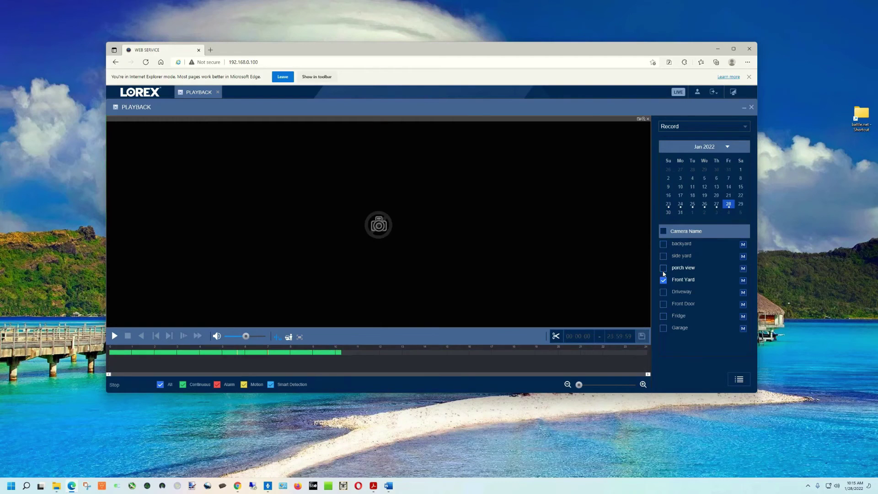
left_click(664, 280)
left_click(664, 305)
Step: Play the Front Door recording and jump to daytime footage just before 10 AM
left_click(115, 337)
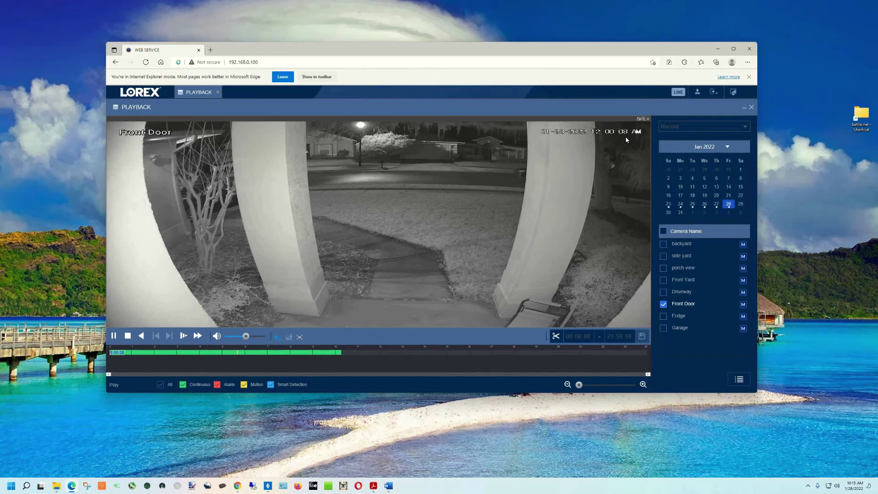
left_click(293, 351)
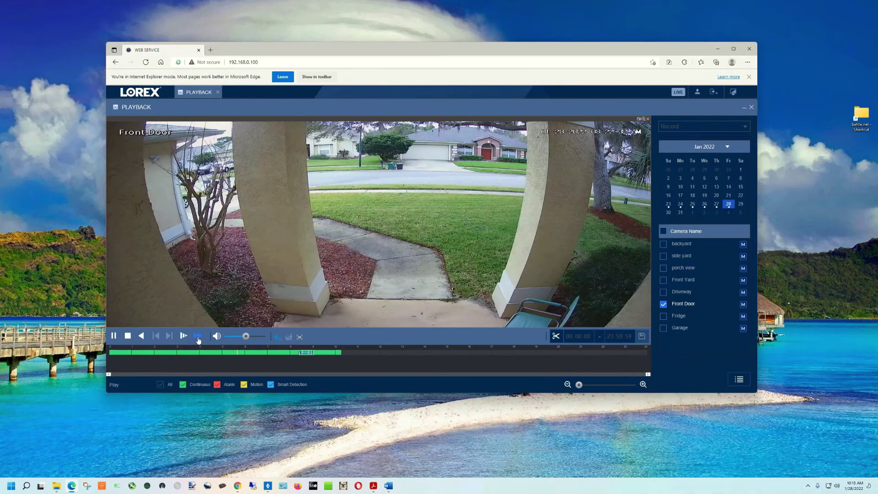
left_click(338, 353)
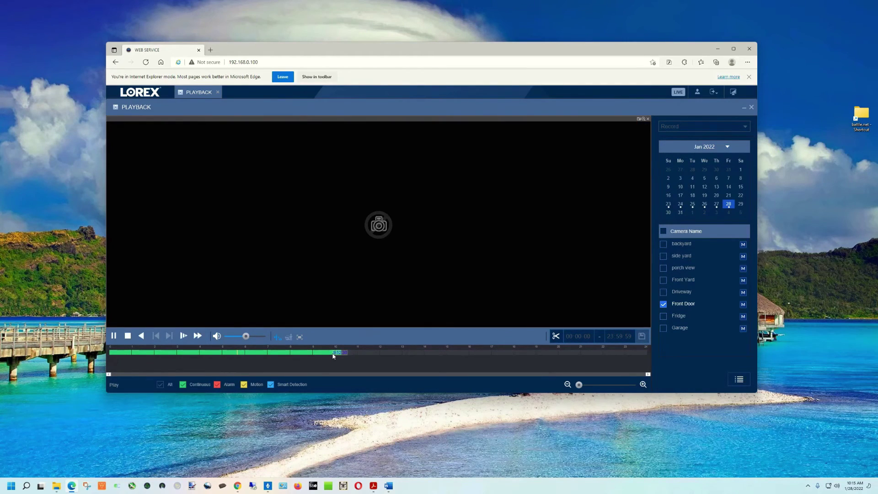
left_click(337, 353)
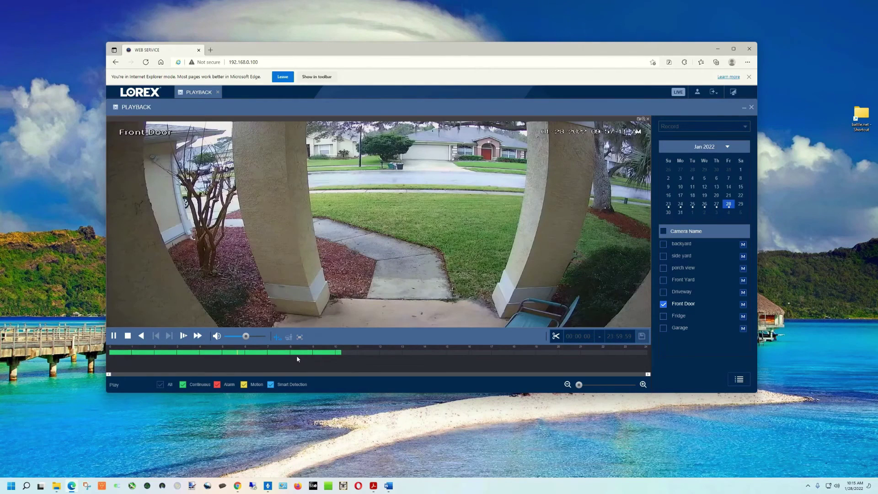